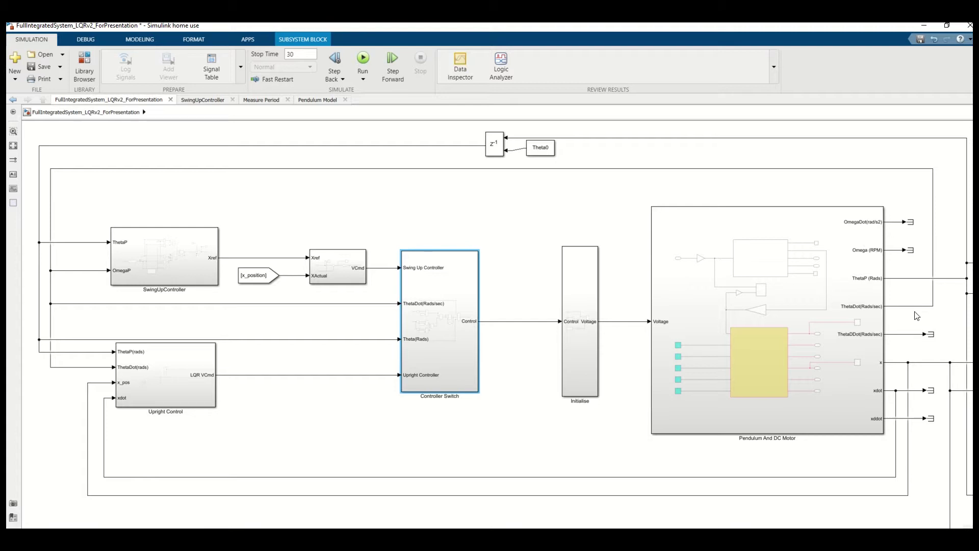
Trace the x and xdot outputs of the Pendulum And DC Motor block, and examine the DC Motor and Pendulum Model blocks inside it.
click(892, 362)
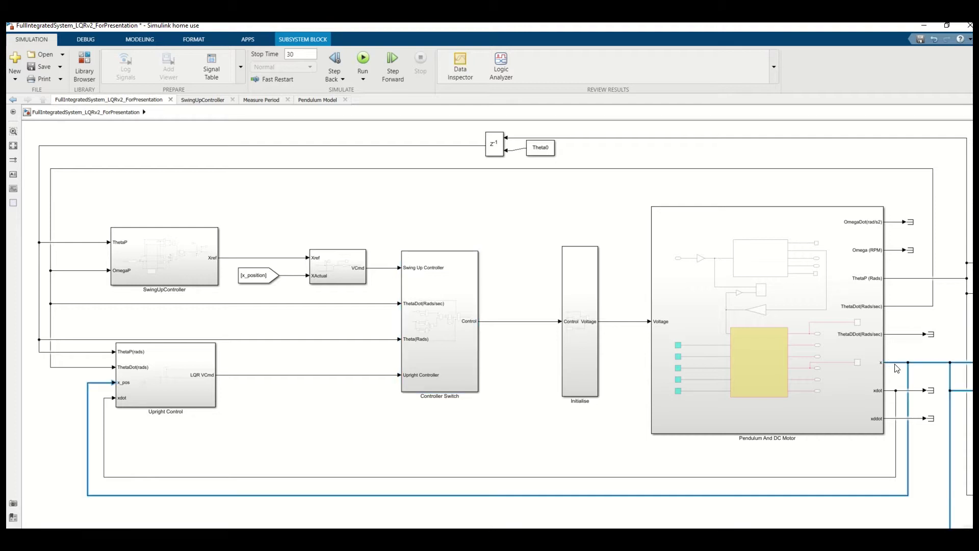
click(890, 392)
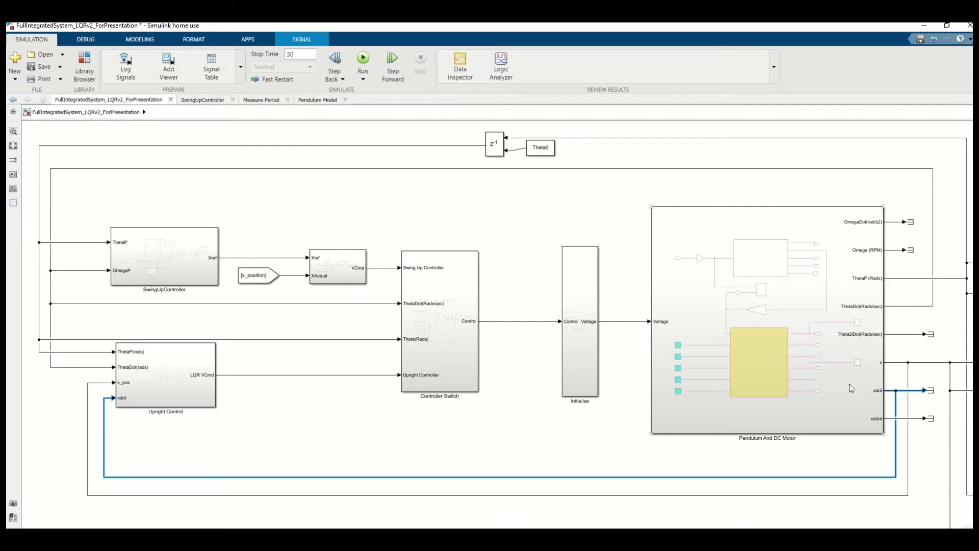
double_click(819, 341)
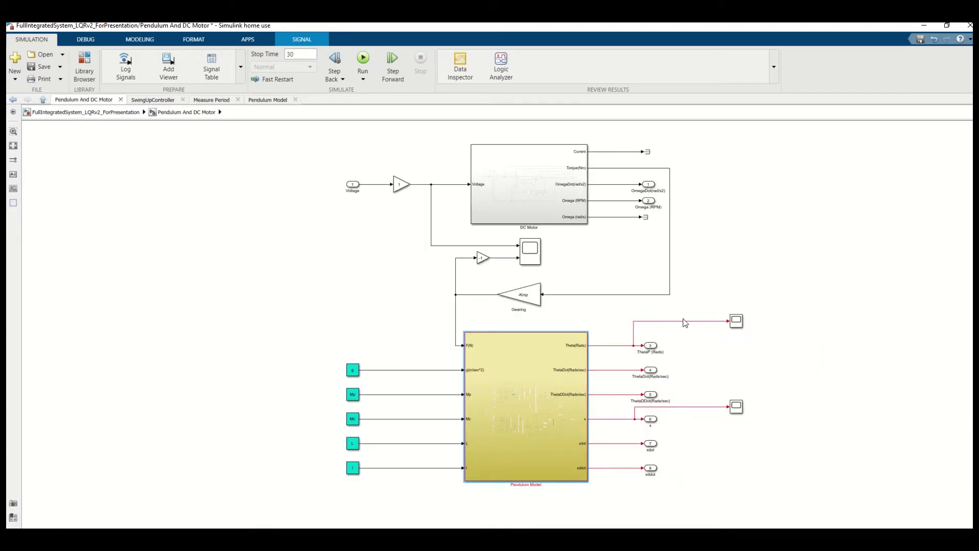
click(531, 190)
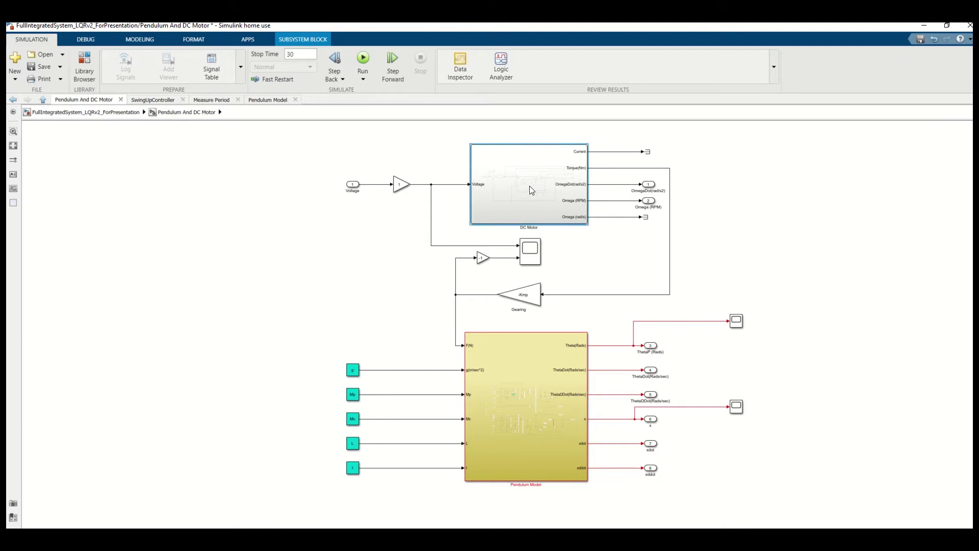
click(529, 399)
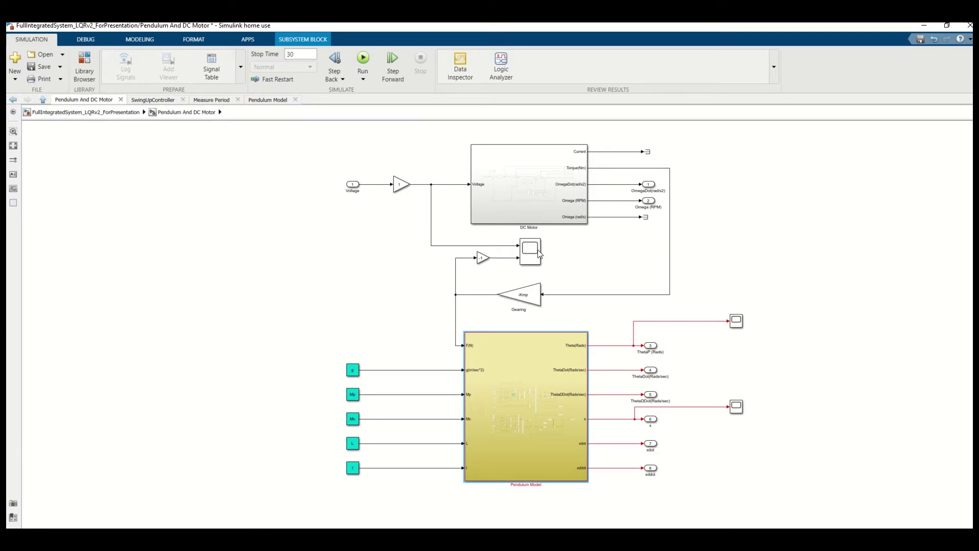
Examine the internals of the DC Motor and Pendulum Model subsystems and return to the top-level model.
double_click(522, 198)
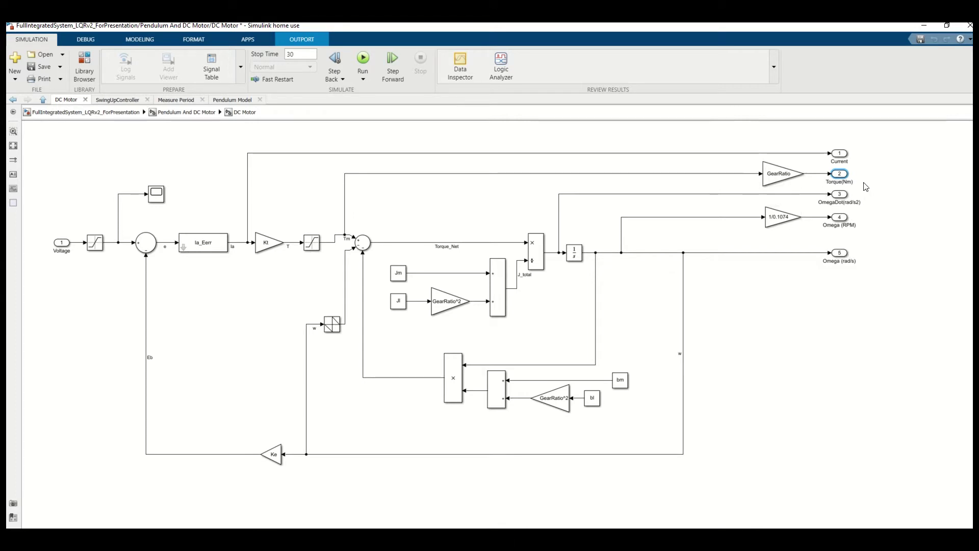
click(43, 99)
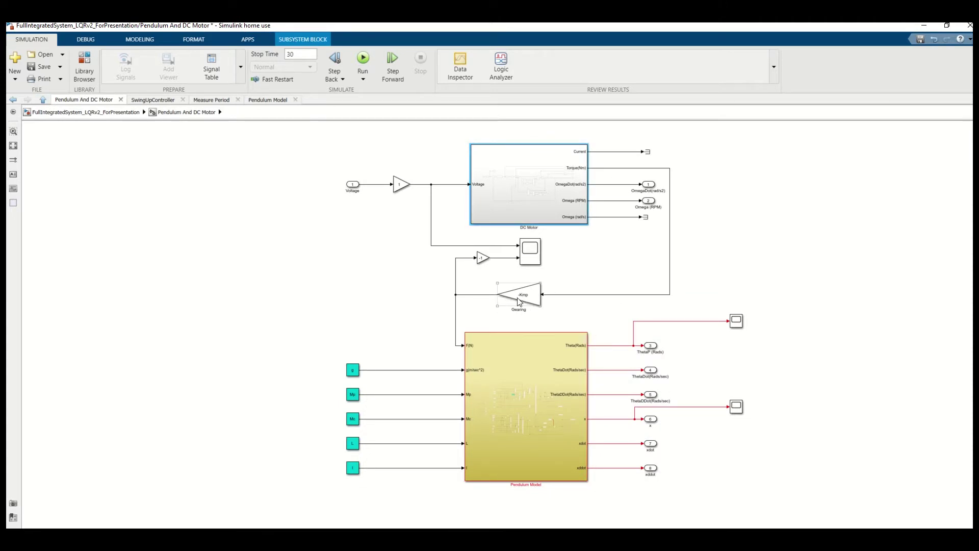
double_click(510, 362)
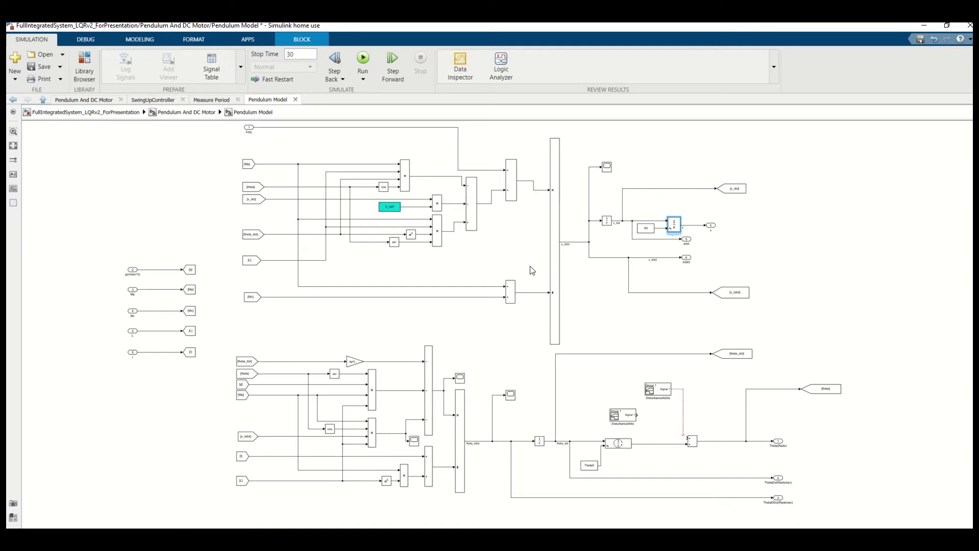
click(165, 115)
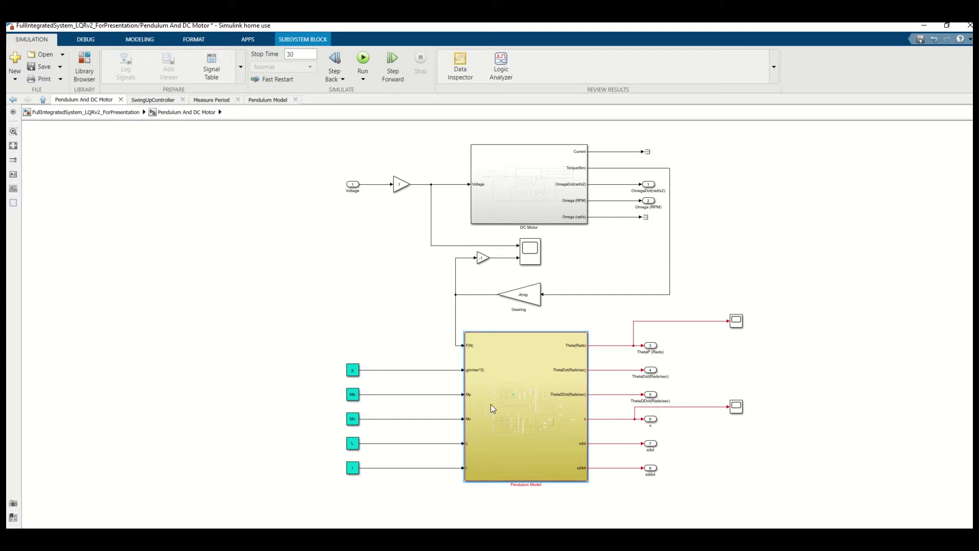
click(42, 99)
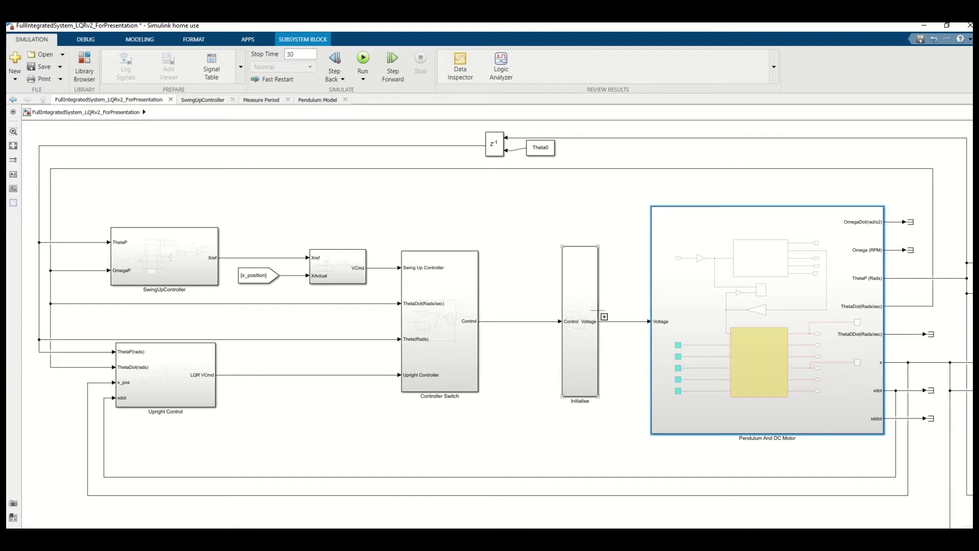
Examine the switching logic inside the Initialise subsystem and return to the top-level model.
double_click(589, 380)
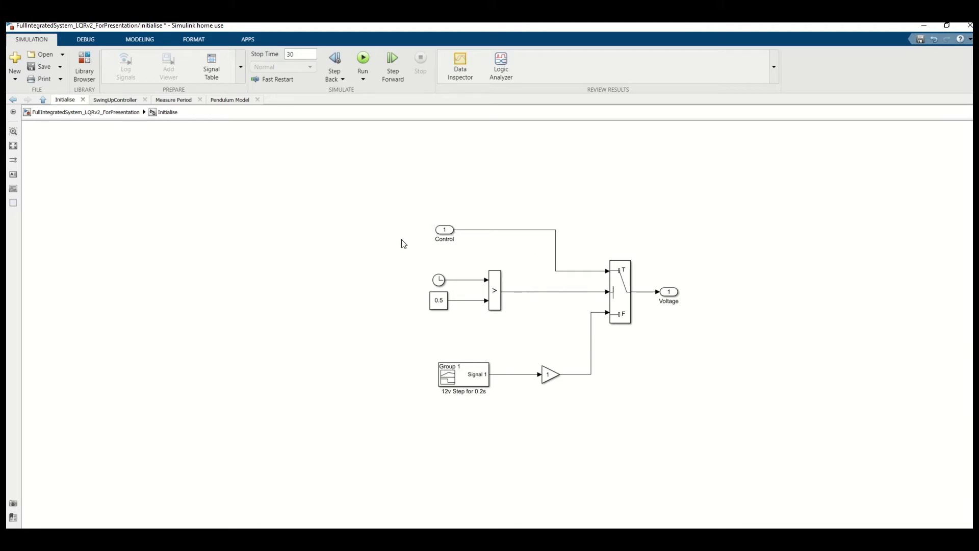
click(42, 100)
click(440, 322)
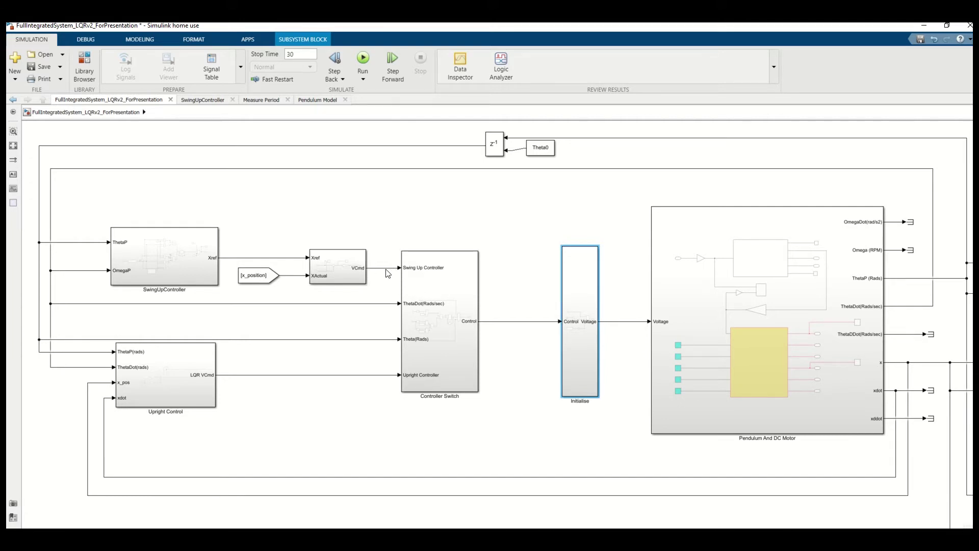
Examine the angle and speed conditions inside the Controller Switch subsystem and return to the top-level model.
click(435, 360)
double_click(435, 360)
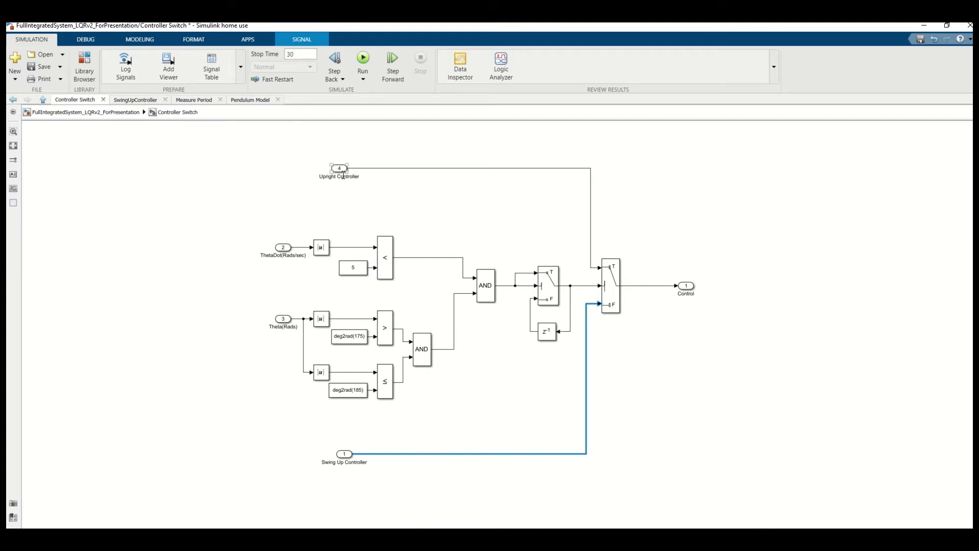
click(43, 100)
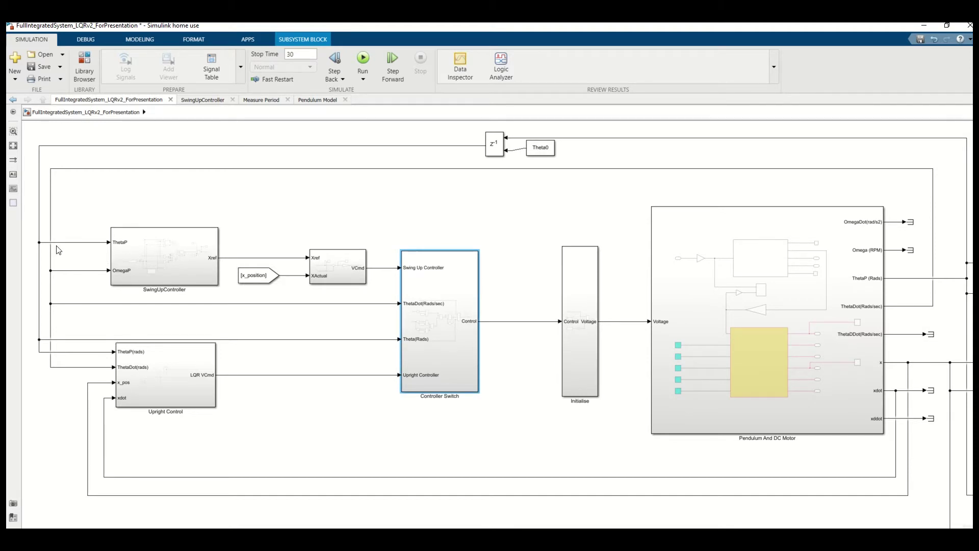
Highlight the ThetaP signal into the SwingUpController and all the feedback signals entering the Upright Control block.
click(70, 243)
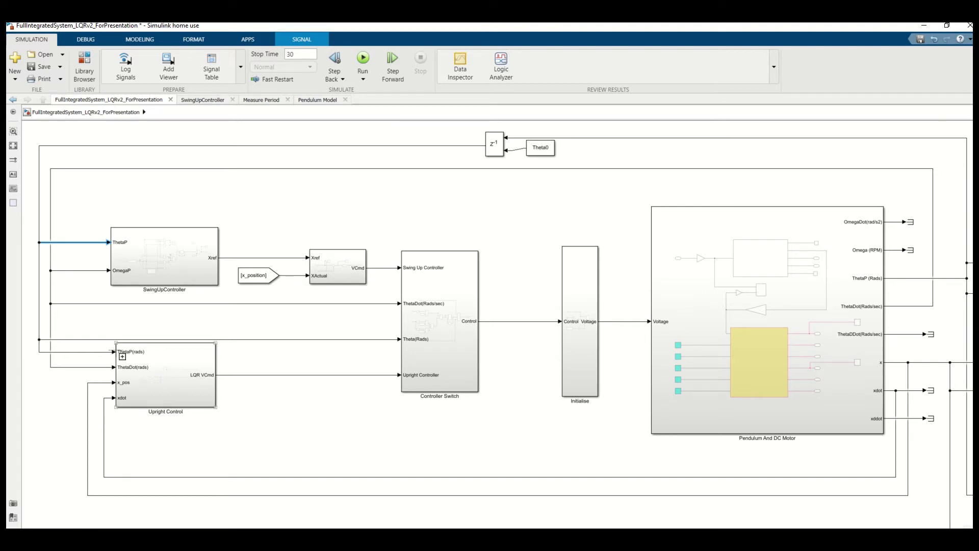
drag(116, 432, 81, 352)
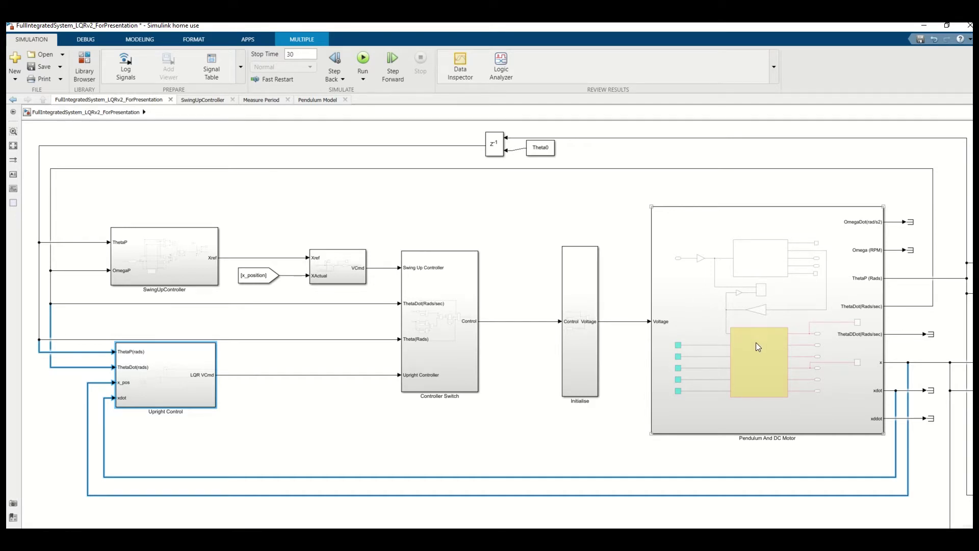
Open the VR Sink's 3D pendulum view and run the simulation to watch the animation.
scroll(756, 345, down, 4)
double_click(961, 337)
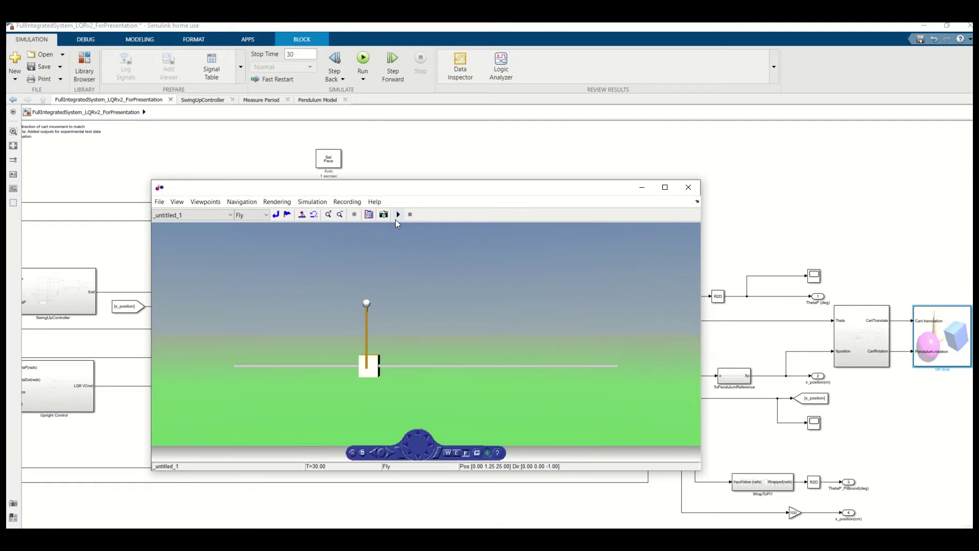
click(396, 214)
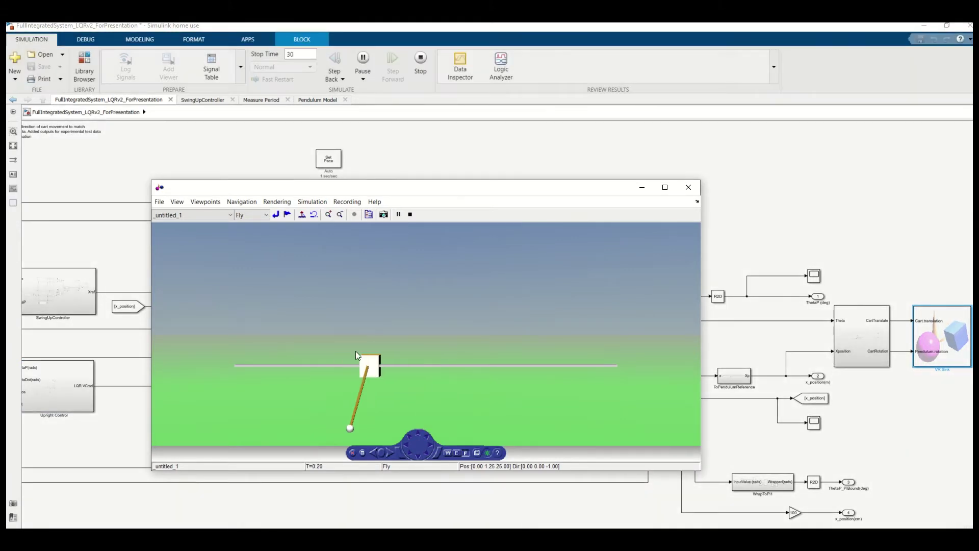
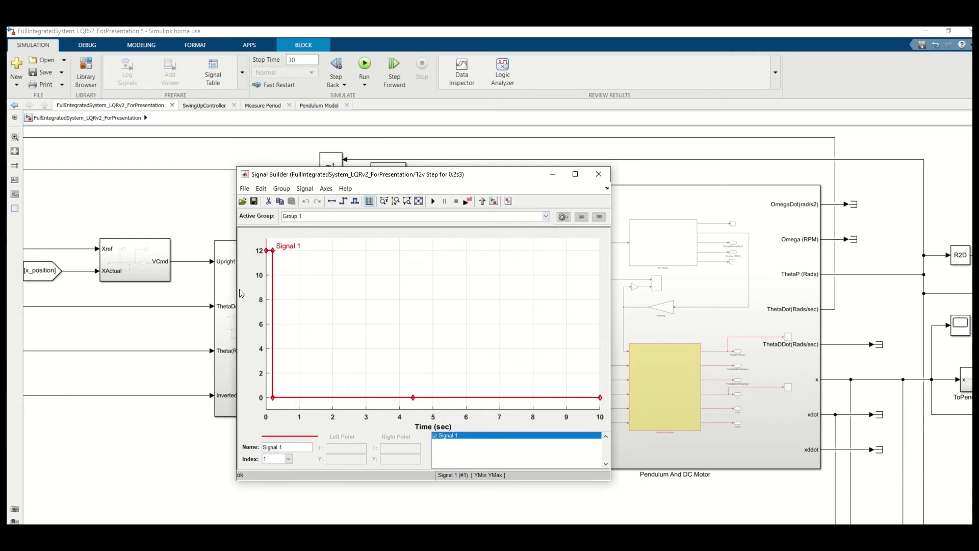
Inspect the falling edge of the 12v Step for 0.2s signal in Signal Builder and close its window.
click(273, 278)
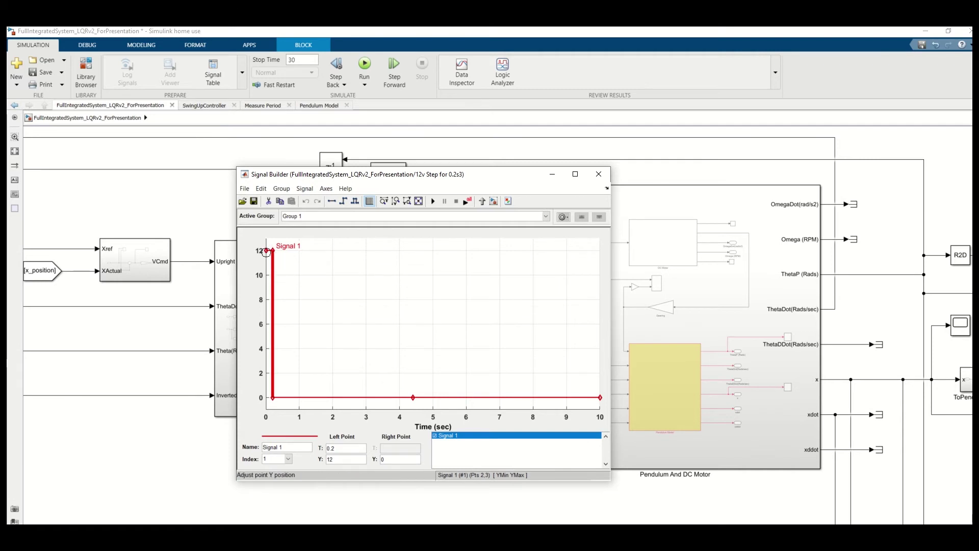
click(599, 174)
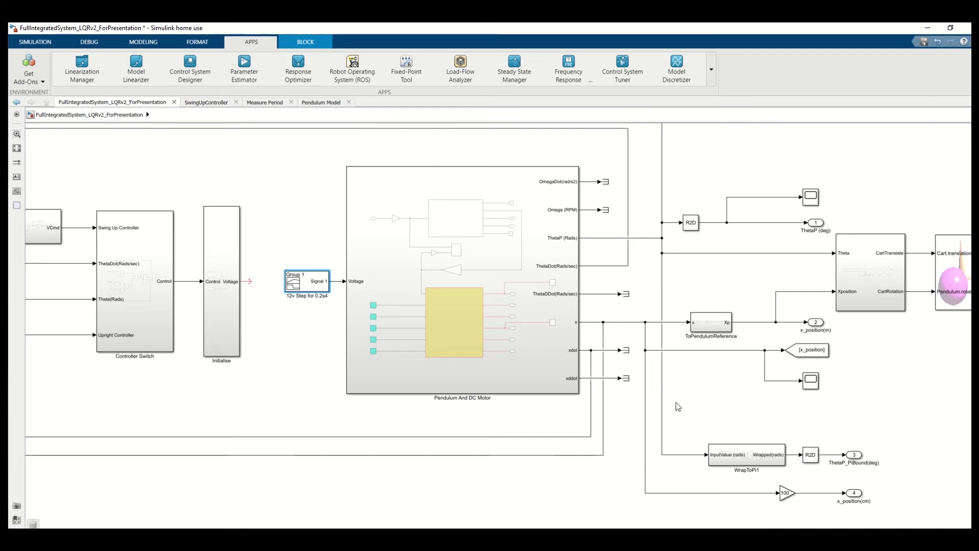
Start the Parameter Estimator, create a new experiment and open it for editing.
scroll(453, 286, down, 2)
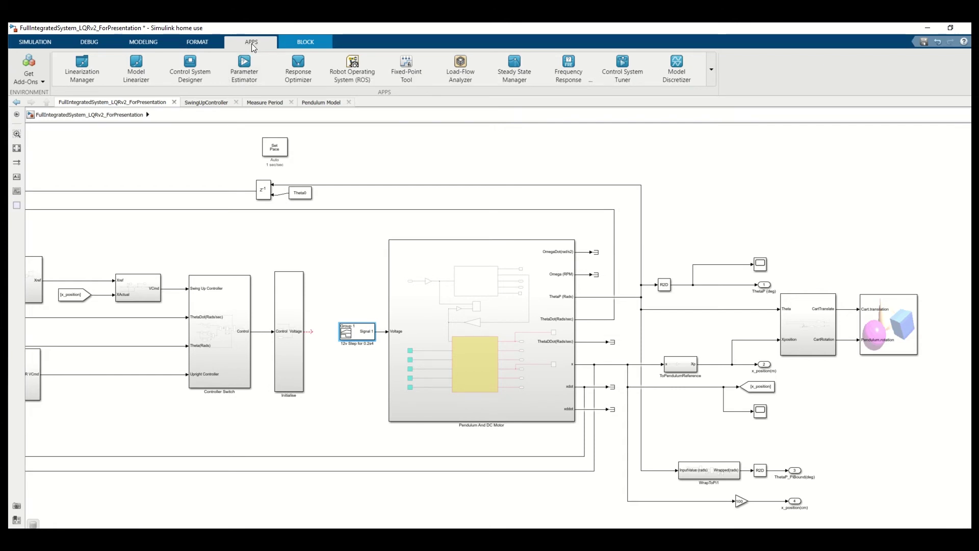
click(254, 72)
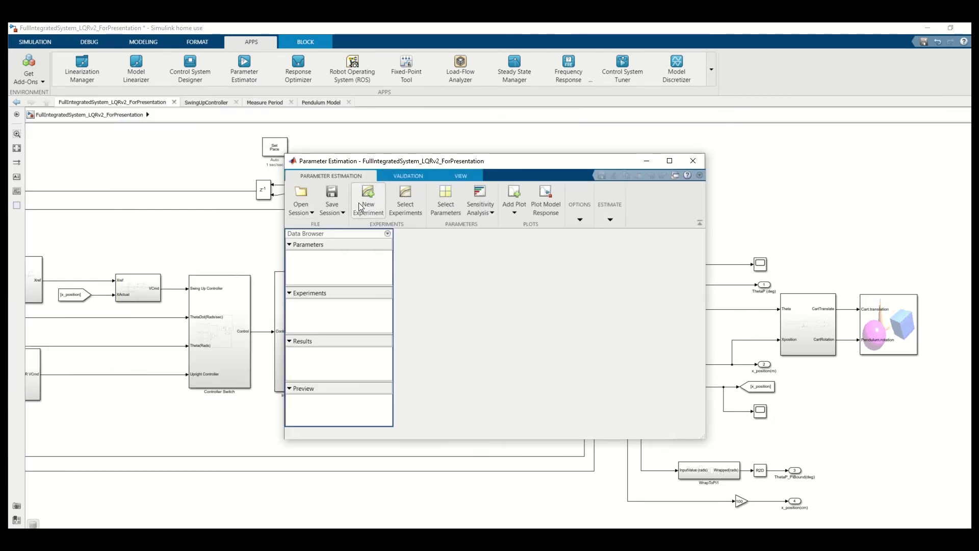
click(367, 203)
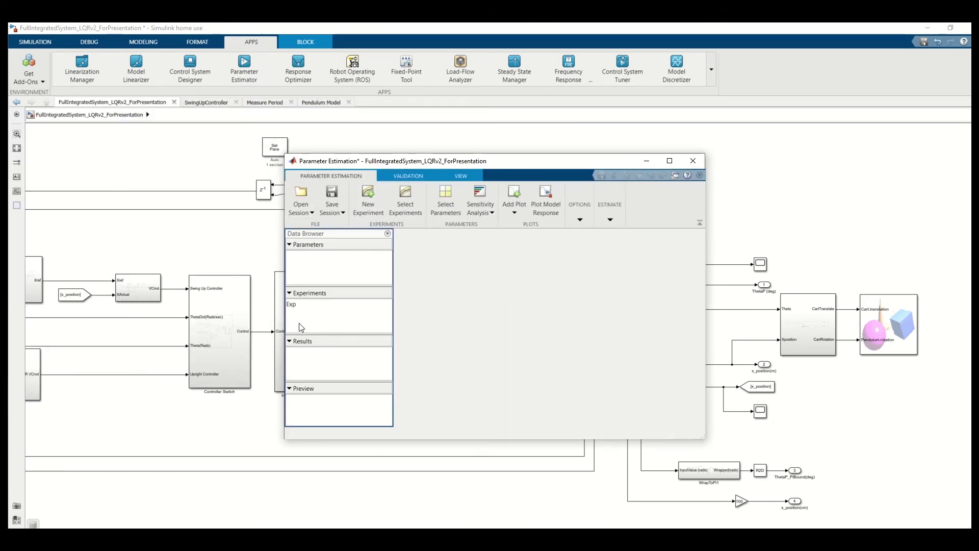
double_click(294, 304)
click(447, 204)
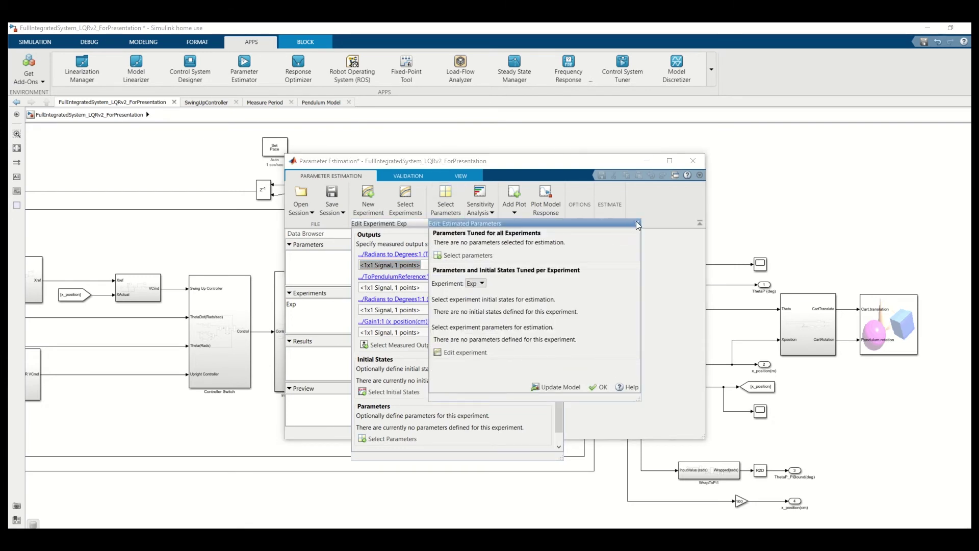
click(637, 224)
Enlarge the experiment editor and remove the x_position(m) and ThetaP (deg) outputs from the experiment.
drag(457, 224, 453, 181)
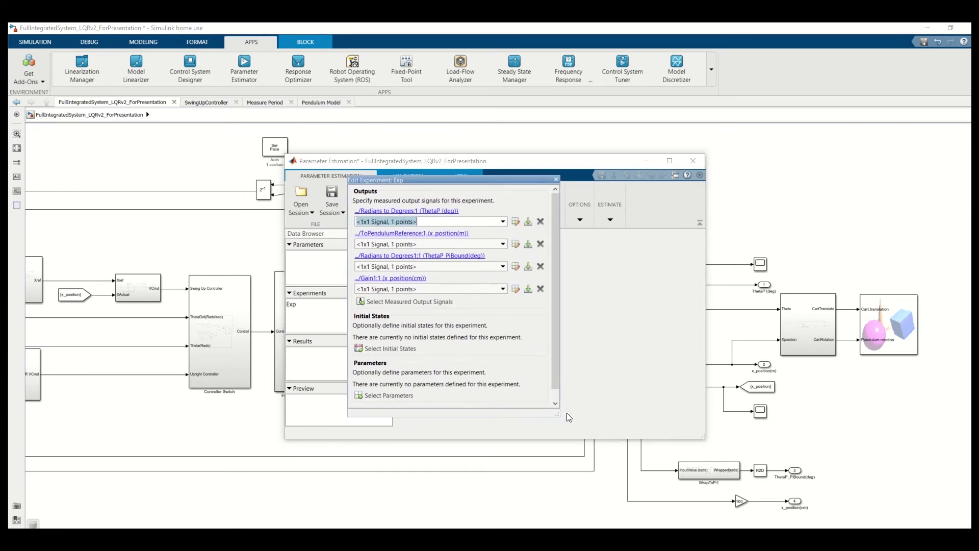
drag(563, 432, 749, 480)
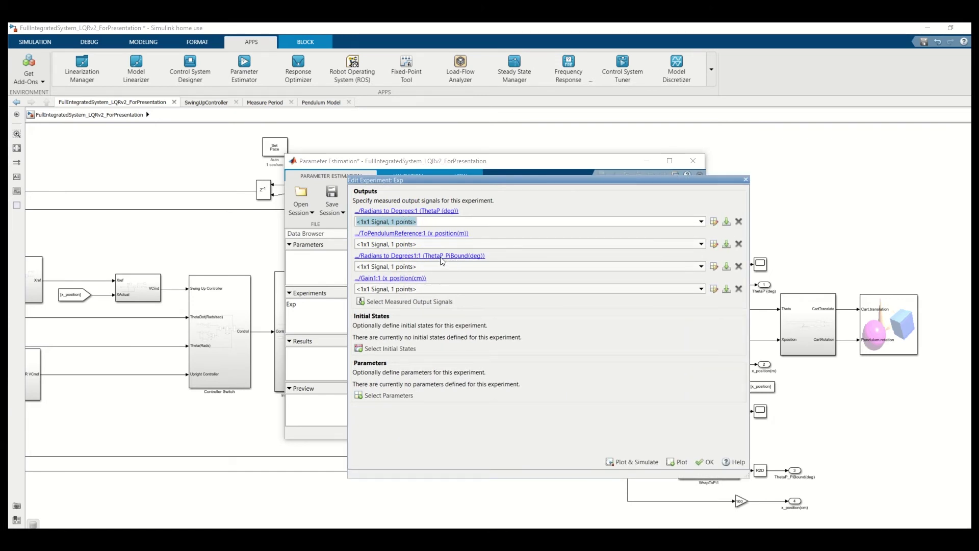
click(738, 244)
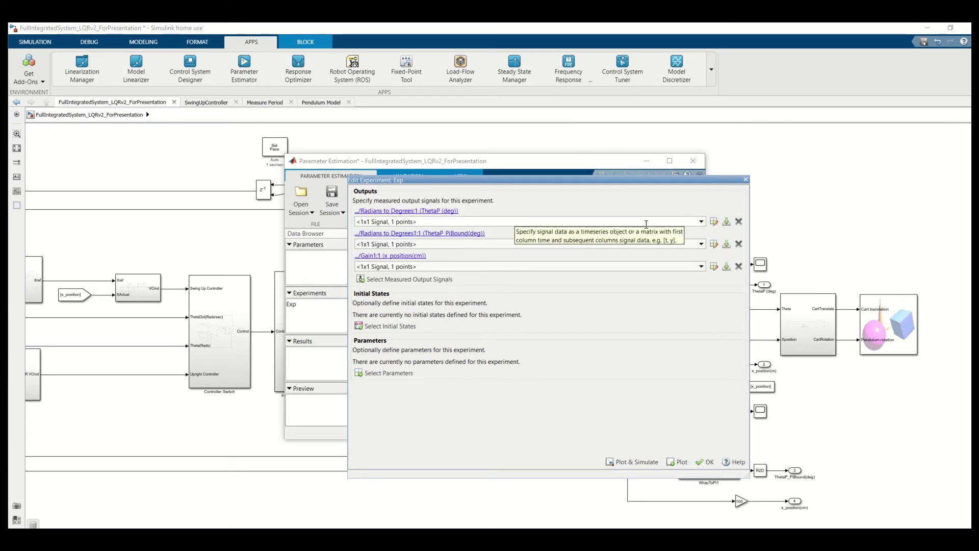
click(739, 221)
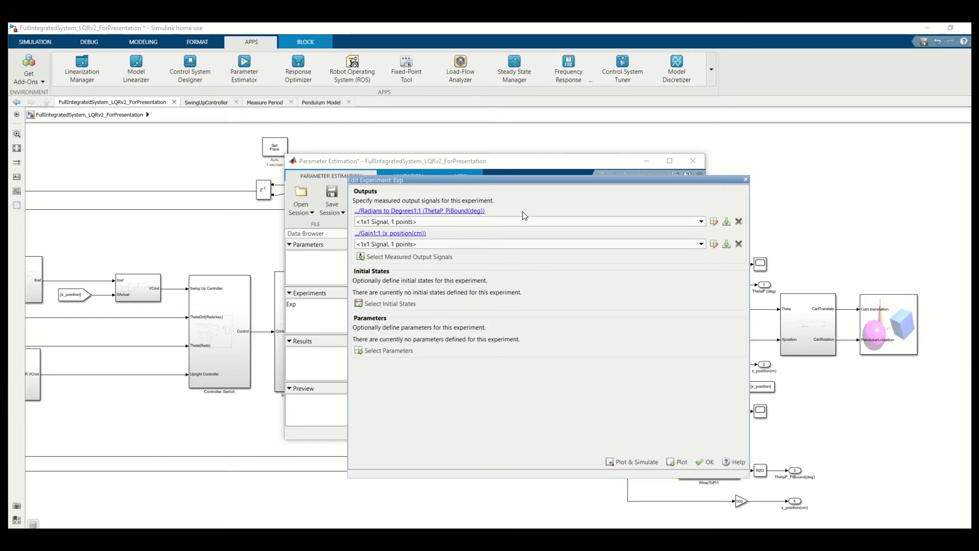
Load TP01_B_ForMatlabPE.xlsx from the 6 Testing > 2 Formal > TP01 > Results folder as data for the ThetaP_PiBound(deg) output.
click(726, 223)
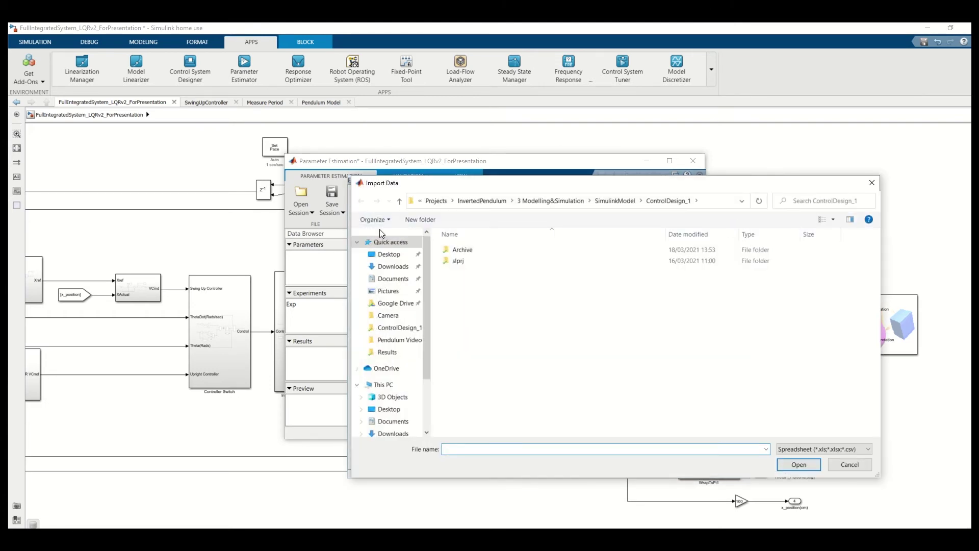
click(488, 207)
double_click(477, 305)
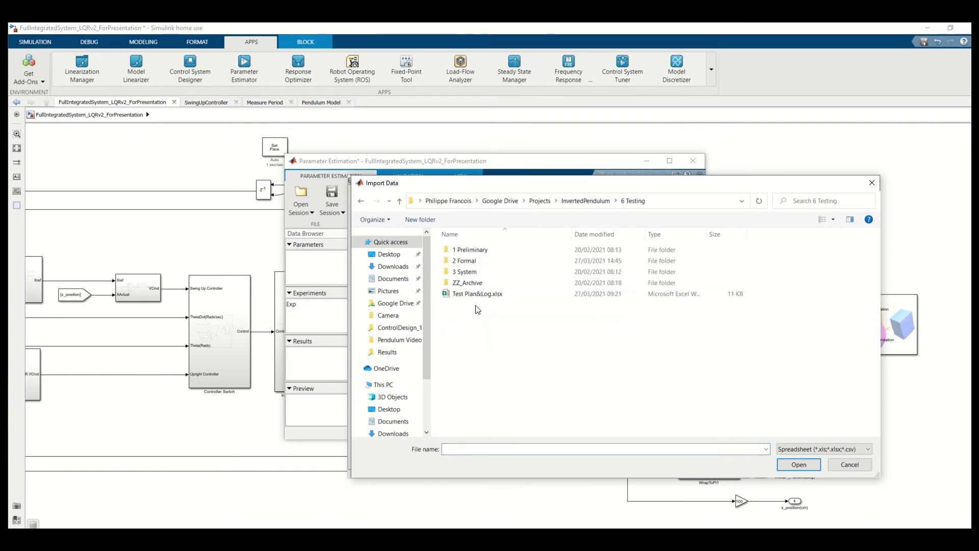
double_click(476, 261)
double_click(474, 252)
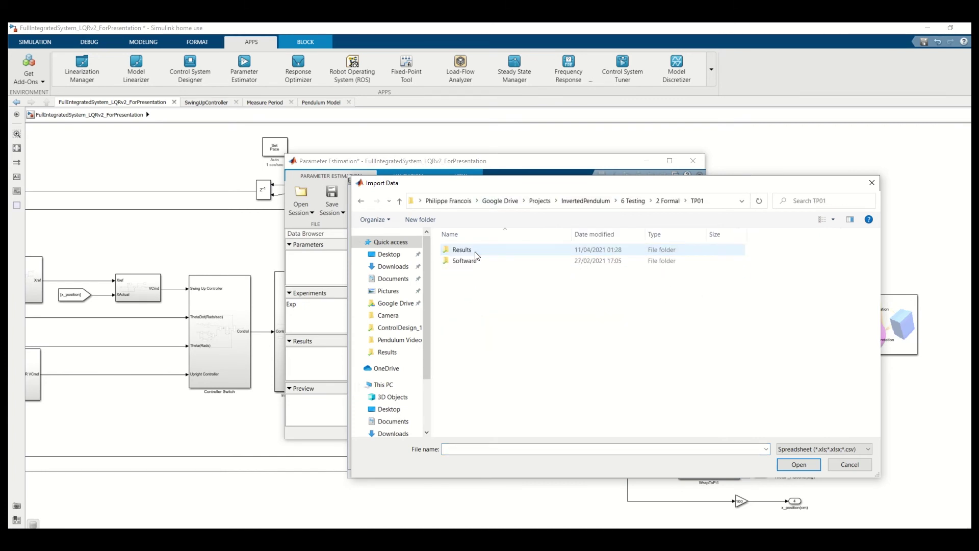
double_click(473, 251)
double_click(479, 271)
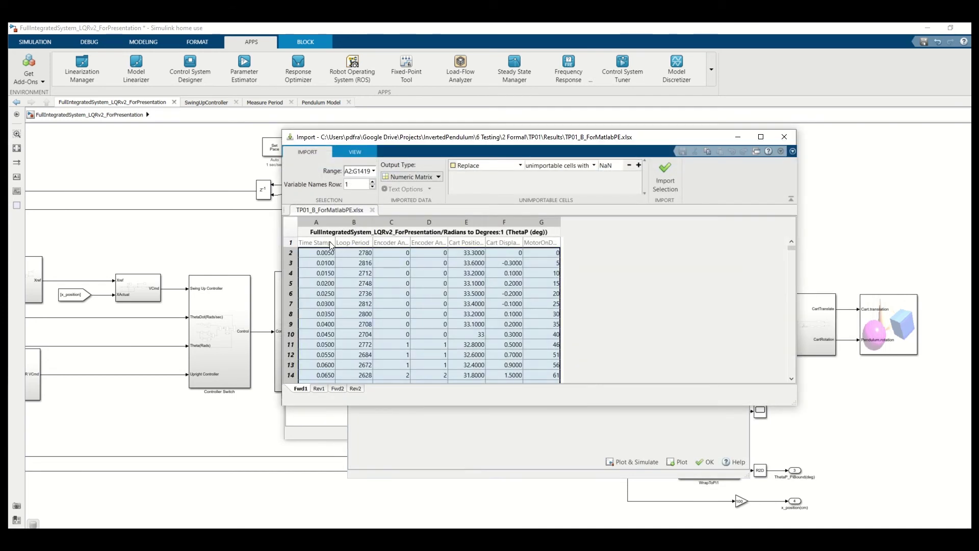
Import the Time Stamp column (A) and encoder column D from sheet Fwd1 as data for the ThetaP_PiBound(deg) output.
drag(434, 150, 435, 183)
click(326, 256)
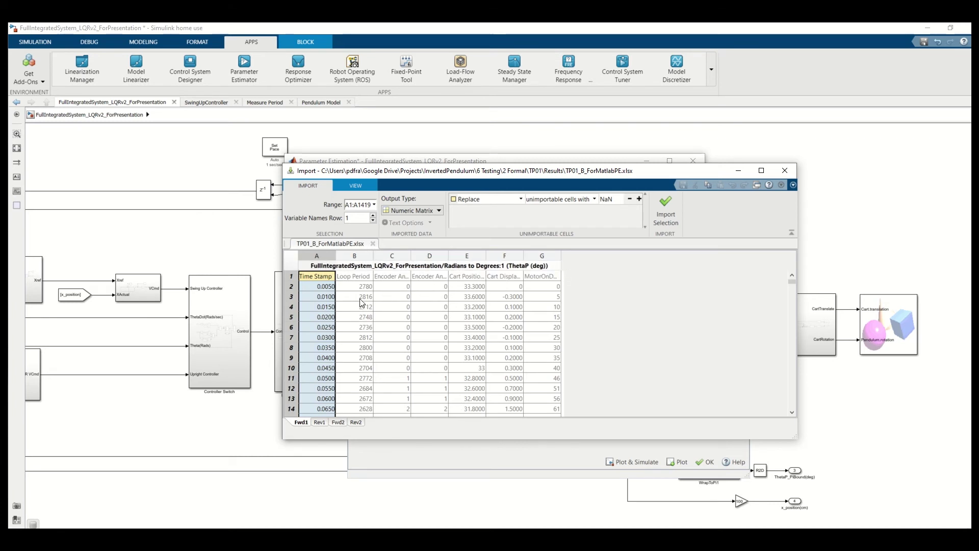
ctrl+click(430, 256)
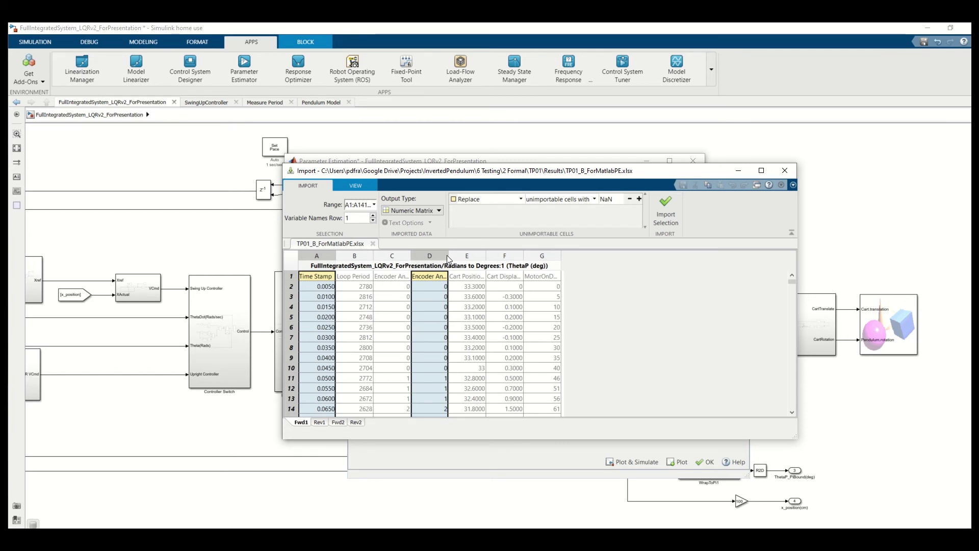
mouse_move(448, 255)
mouse_down()
mouse_move(433, 256)
mouse_move(443, 255)
mouse_up()
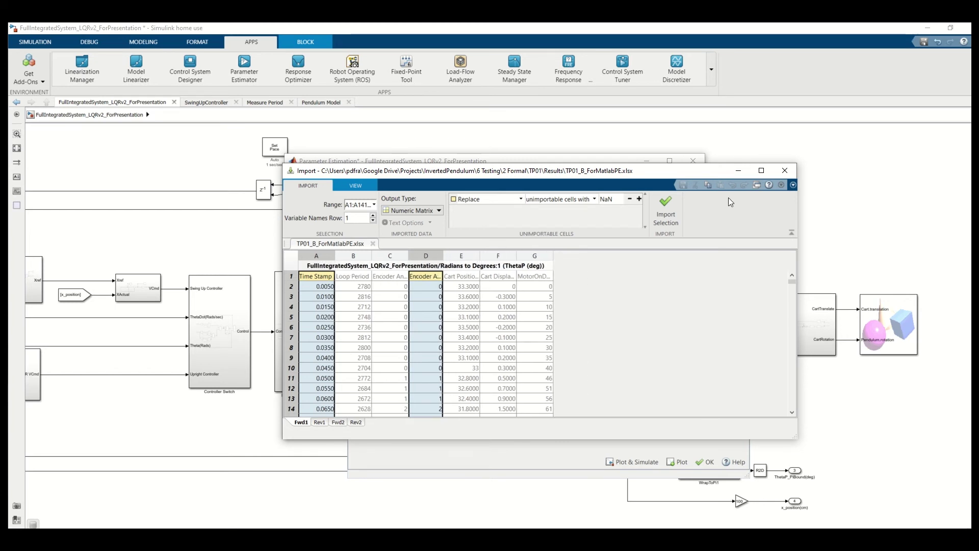
click(665, 209)
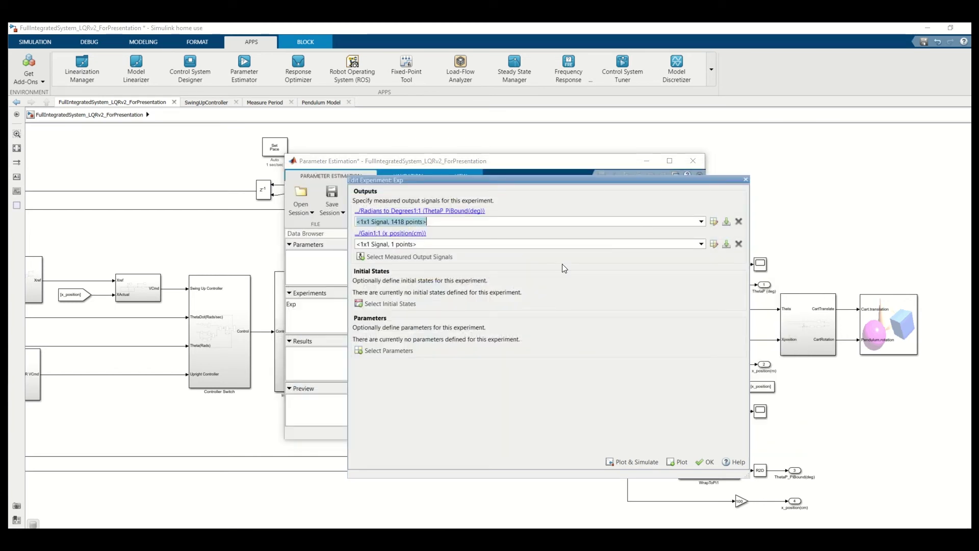
Import the Time Stamp and Cart Position columns of TP01_B_ForMatlabPE.xlsx from 6 Testing > 2 Formal > TP01 > Results as data for the x_position(cm) output.
click(727, 244)
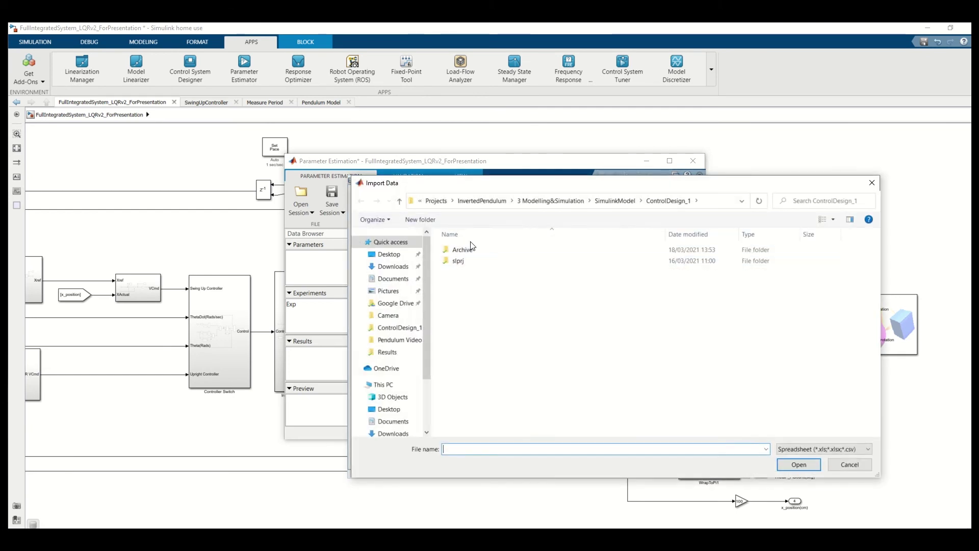
click(563, 207)
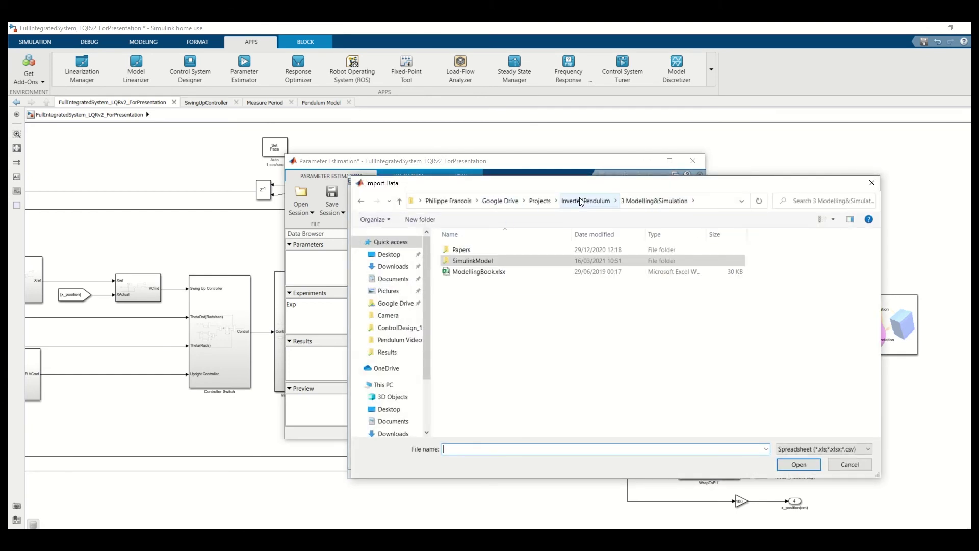
click(561, 202)
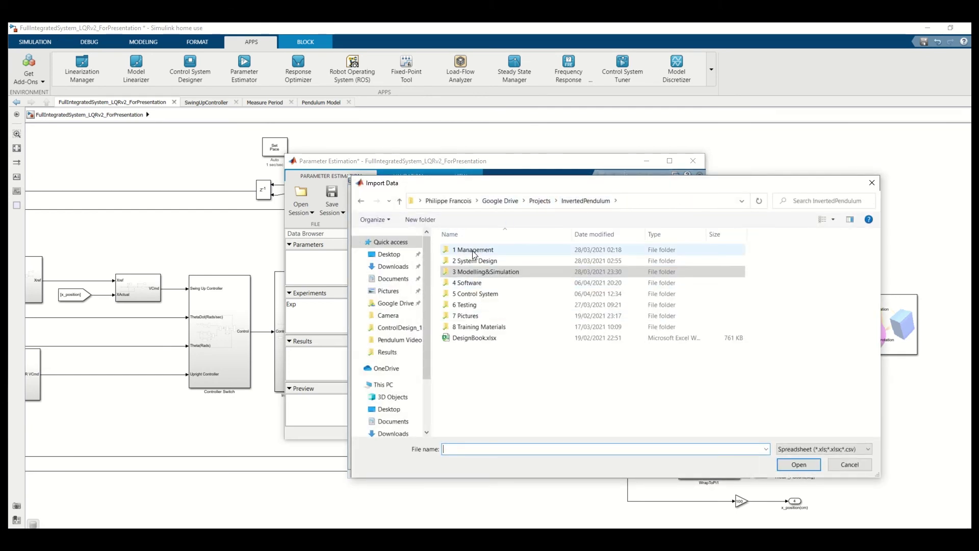
double_click(468, 304)
click(473, 261)
double_click(473, 261)
double_click(470, 250)
double_click(469, 249)
double_click(474, 271)
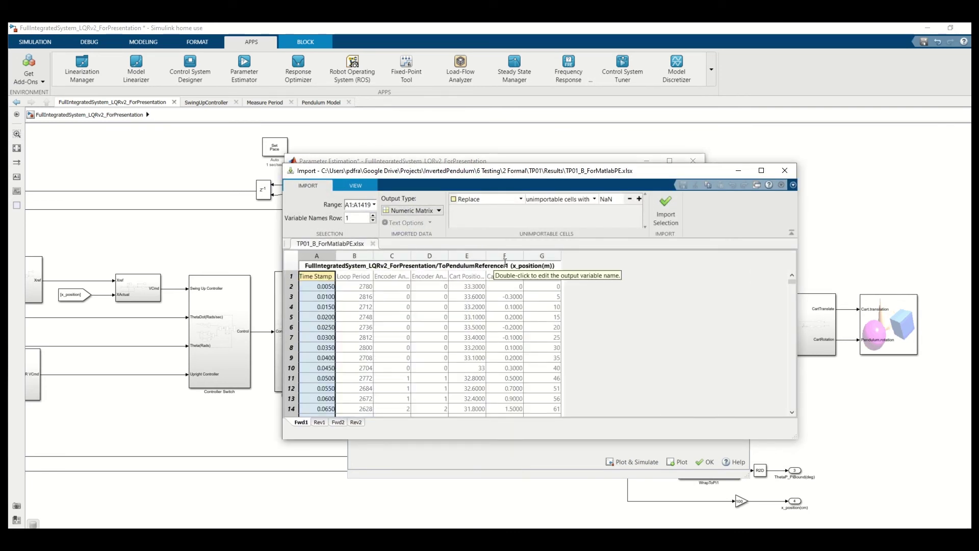
ctrl+click(469, 256)
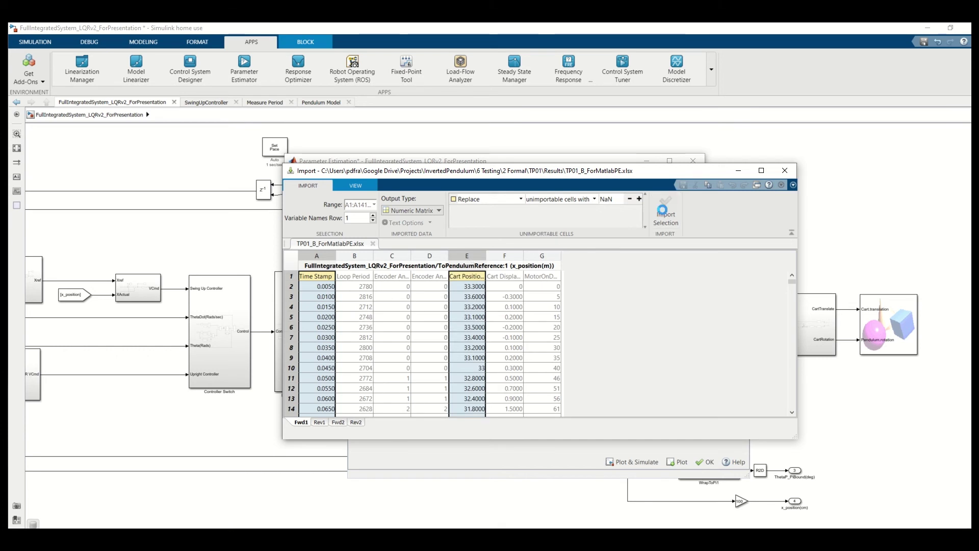
click(664, 215)
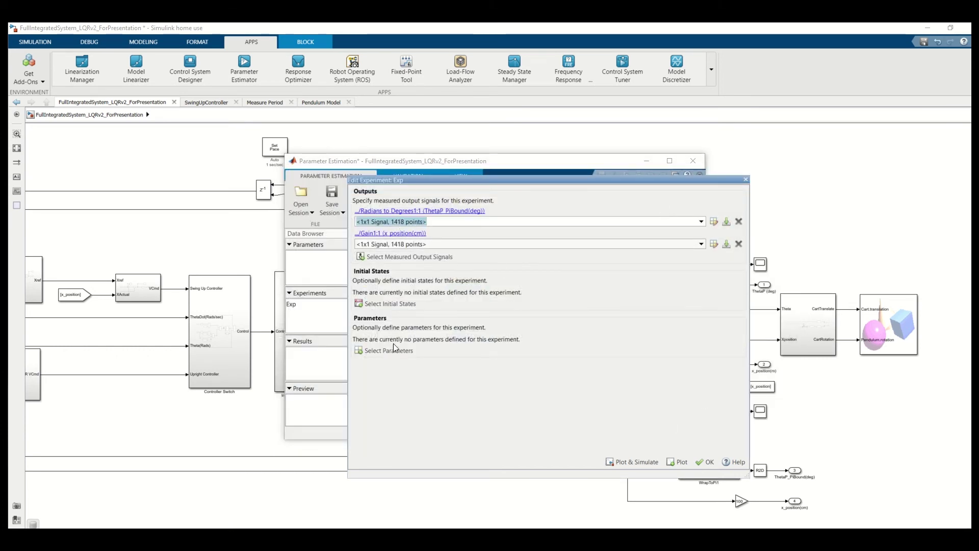
Plot and simulate the experiment, close its editor, then maximize the Parameter Estimation window and narrow the data browser to enlarge the plots.
click(649, 463)
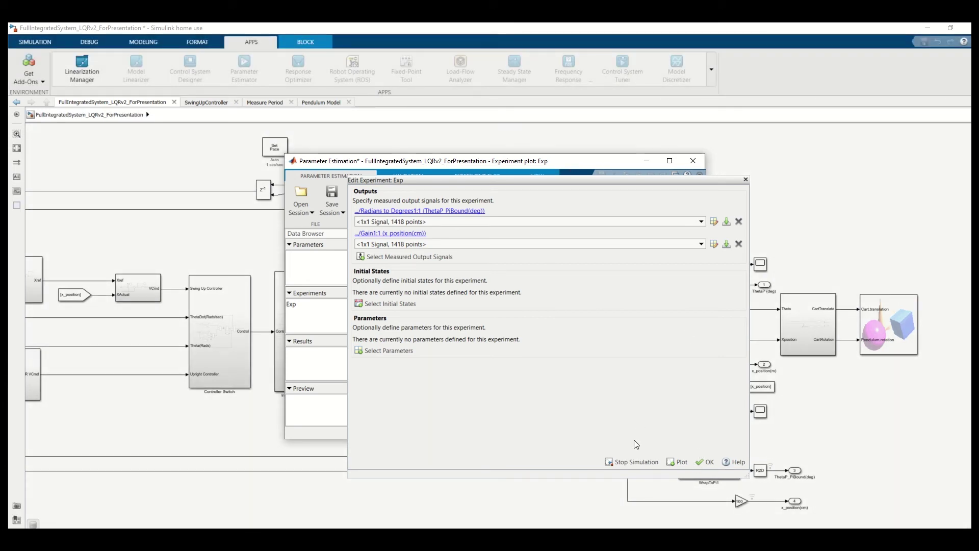
click(706, 462)
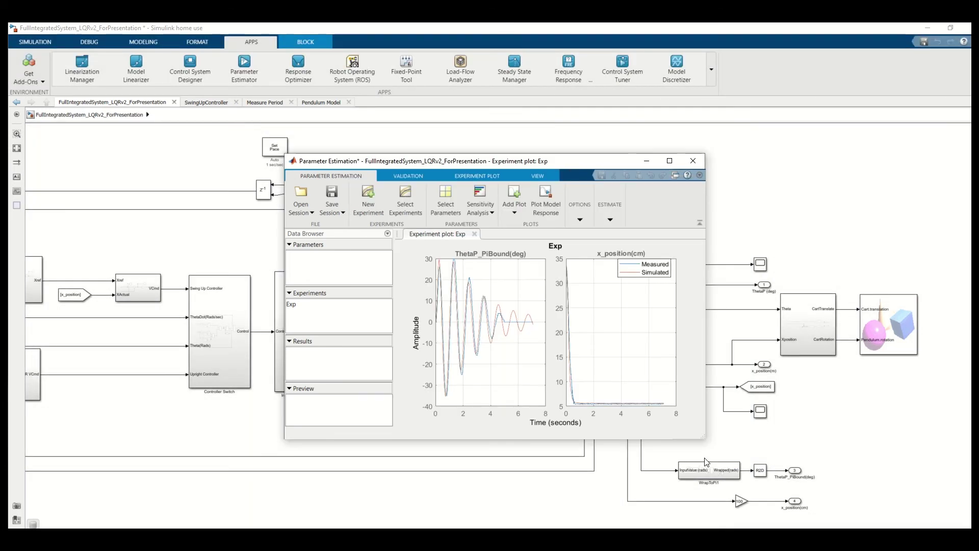
double_click(508, 166)
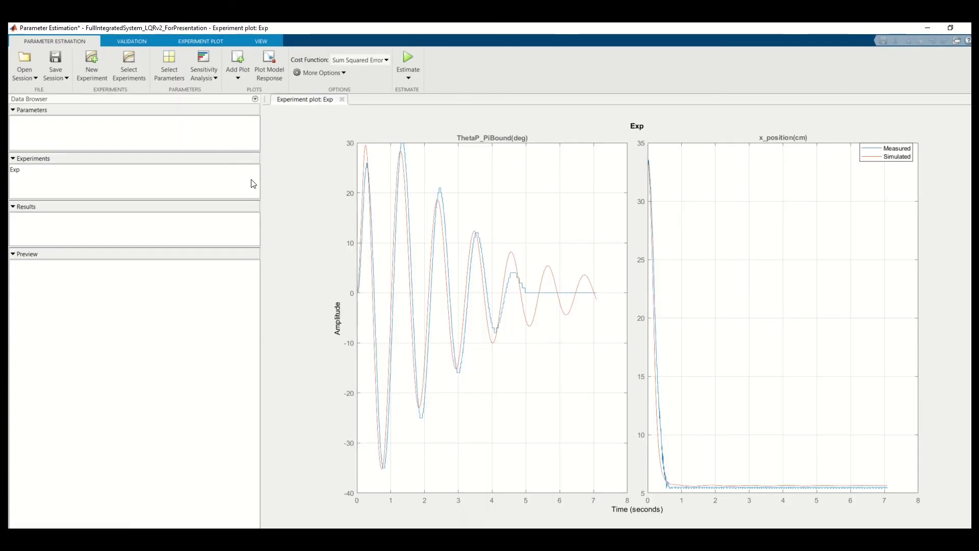
drag(260, 179, 106, 179)
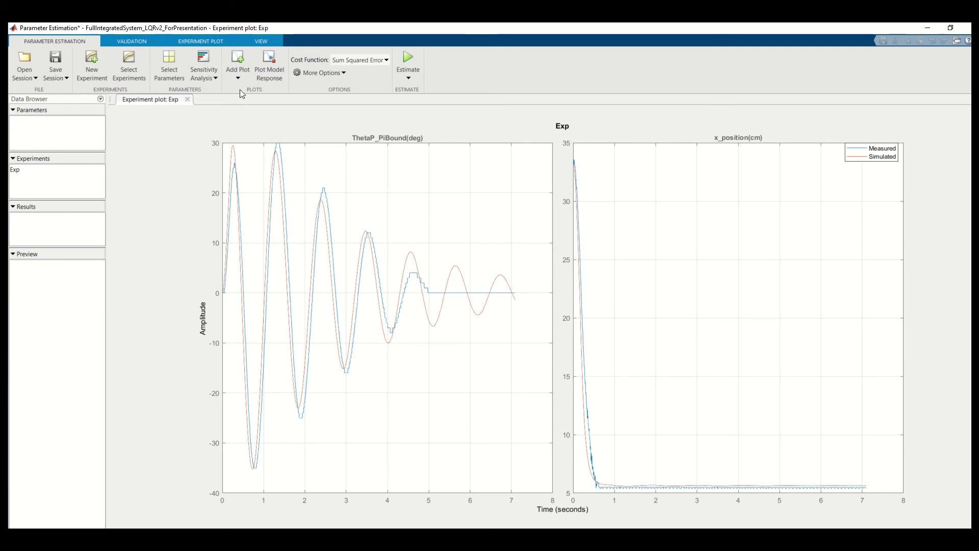
Select the model variables Jl and bl as parameters to estimate for all experiments.
click(169, 66)
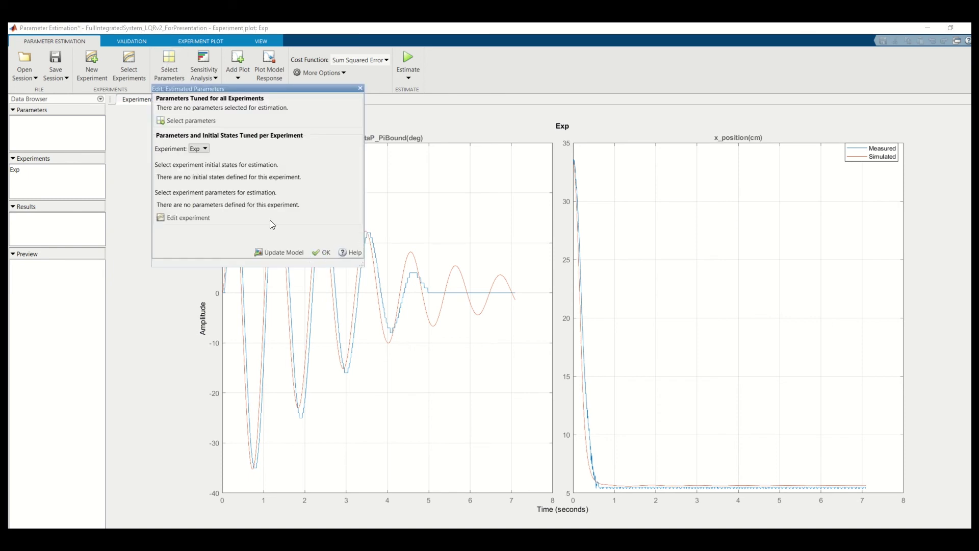
click(206, 122)
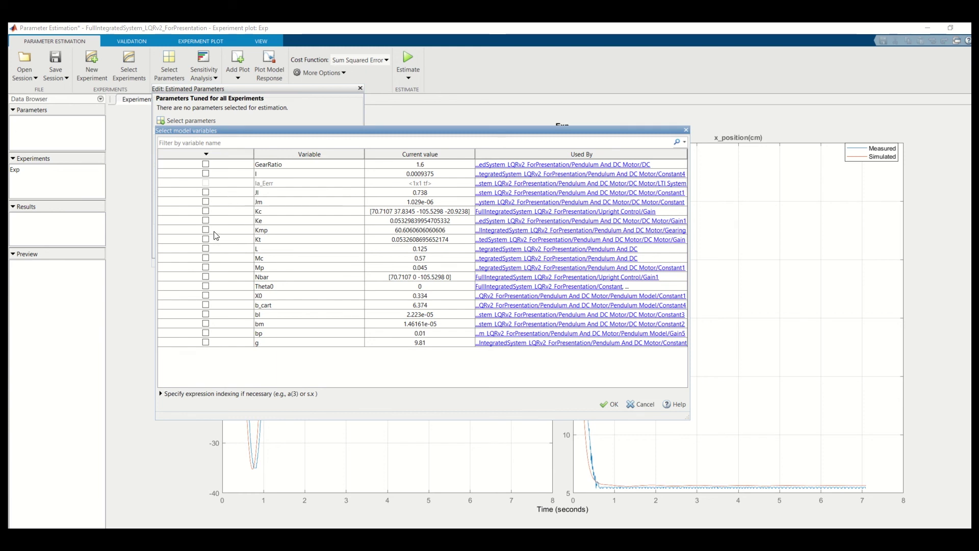
click(205, 193)
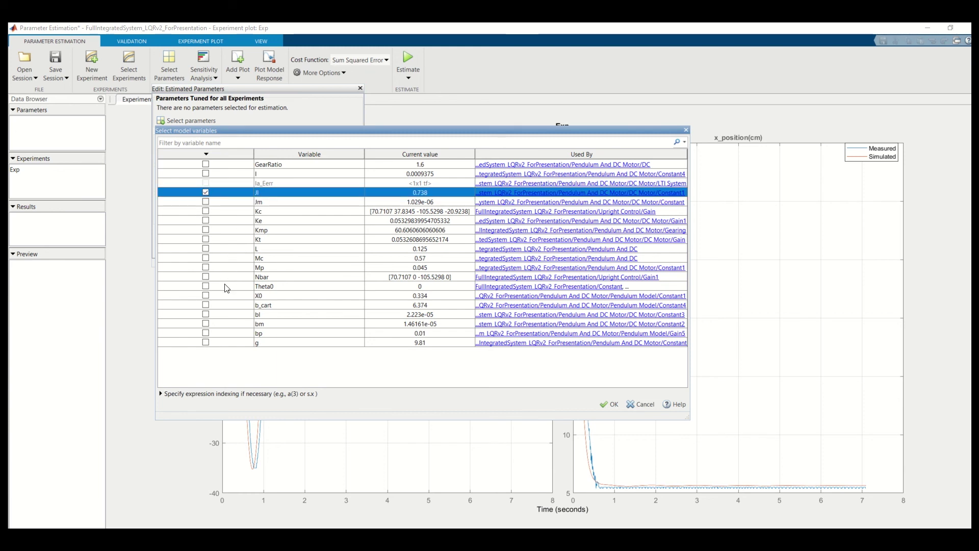
click(206, 315)
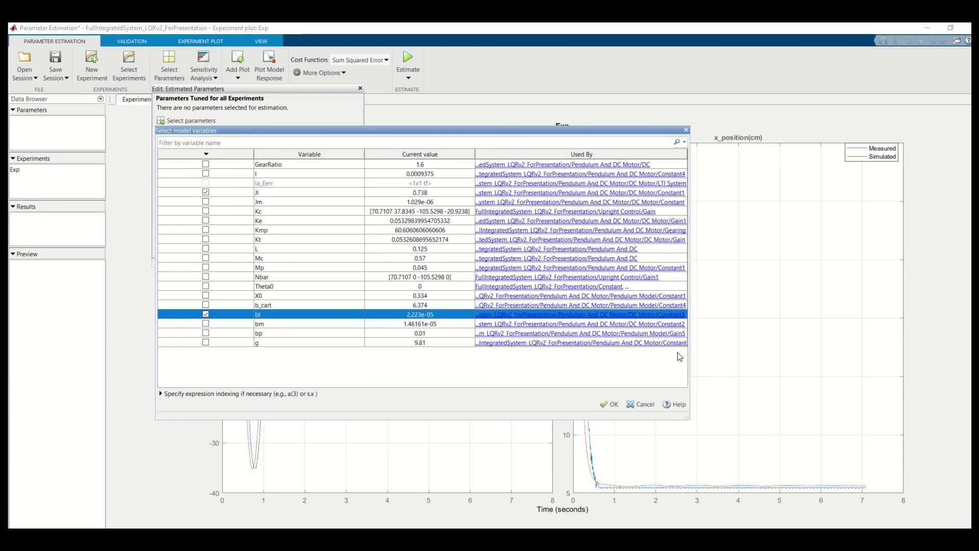
click(610, 404)
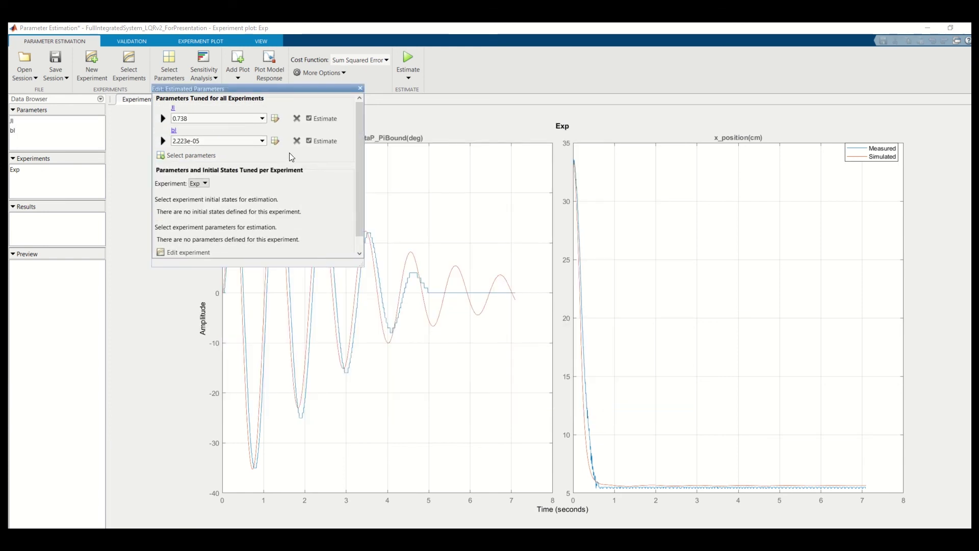
scroll(360, 240, down, 3)
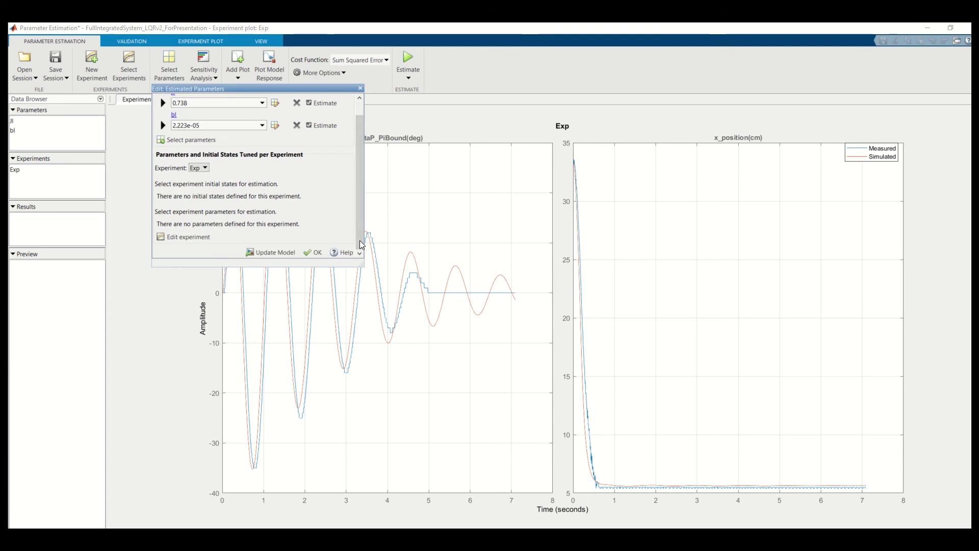
click(313, 254)
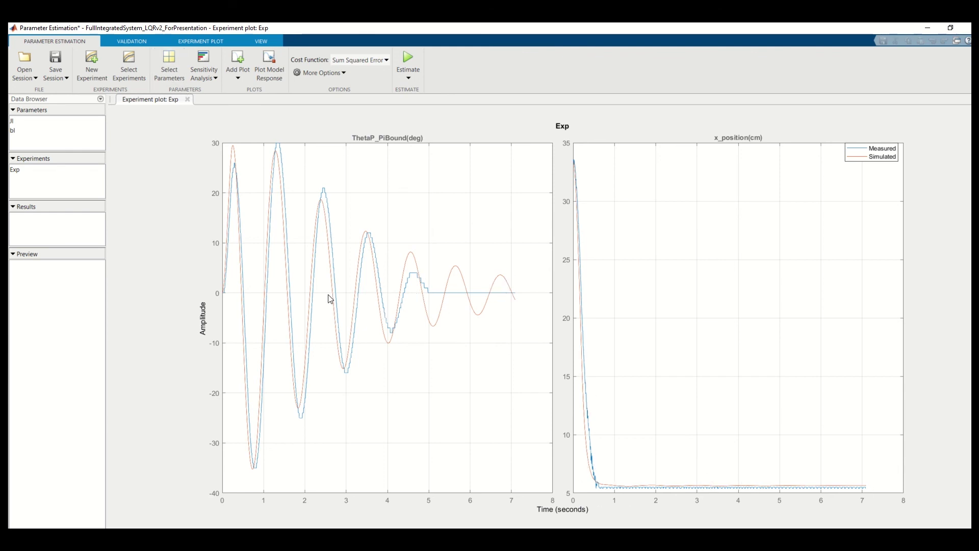
Add the model variable L to the estimated parameters, enlarging the parameter and variable selection dialogs.
click(173, 67)
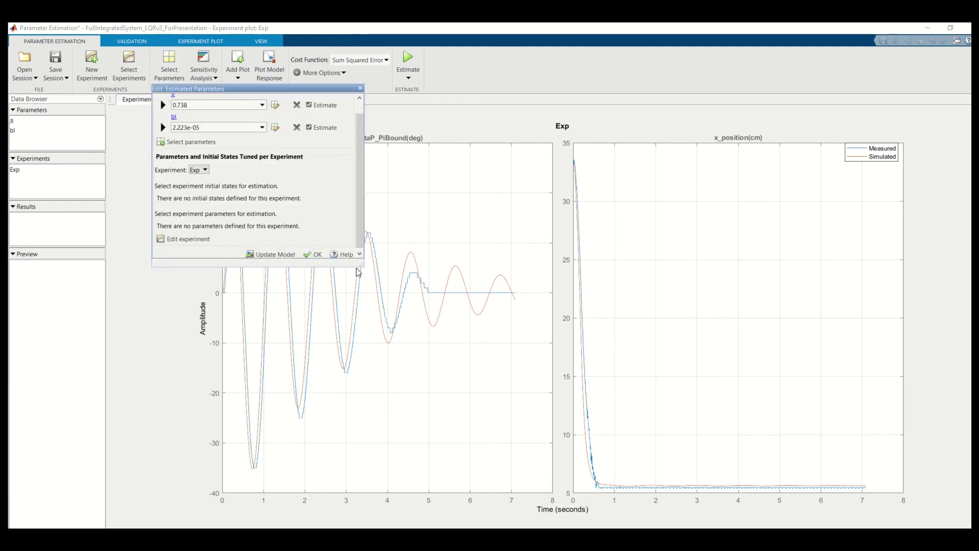
drag(363, 263, 585, 406)
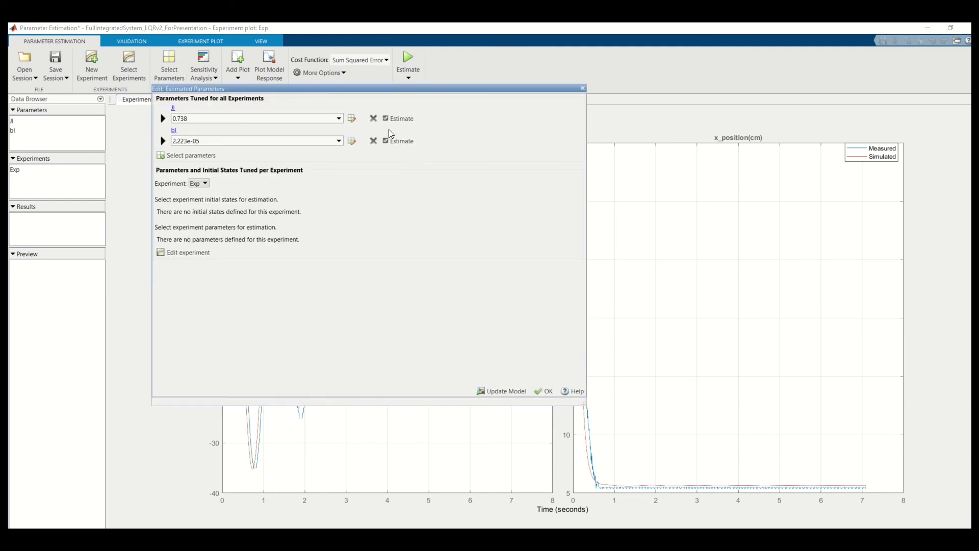
click(194, 155)
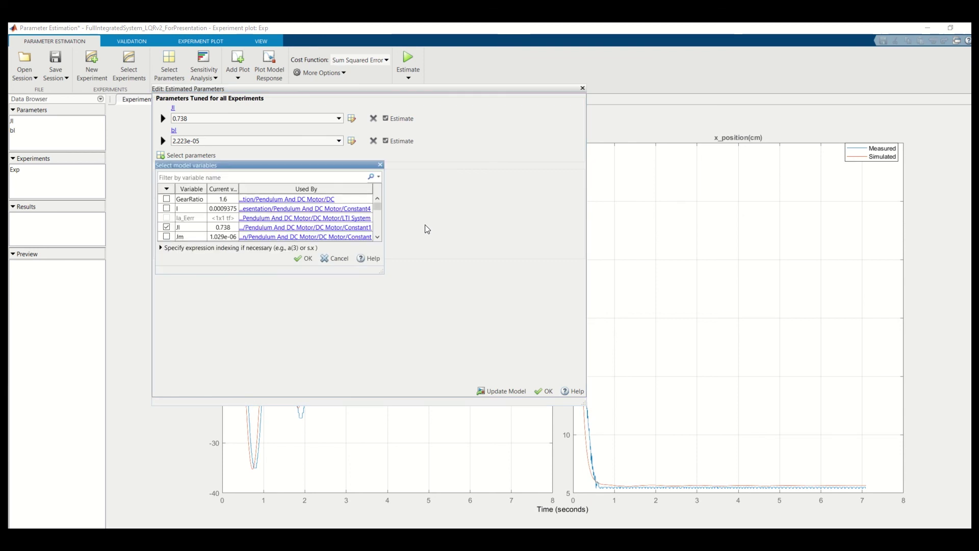
drag(382, 271, 687, 465)
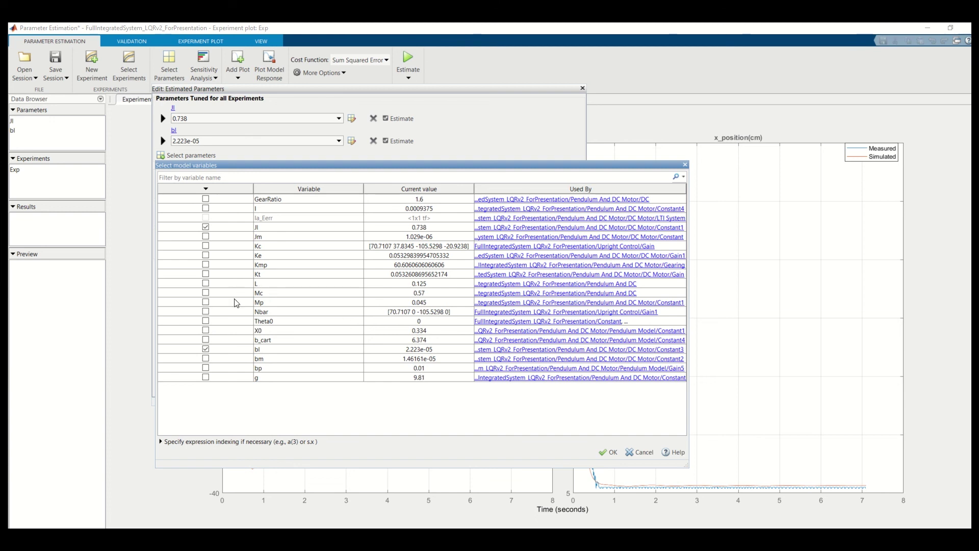
click(205, 284)
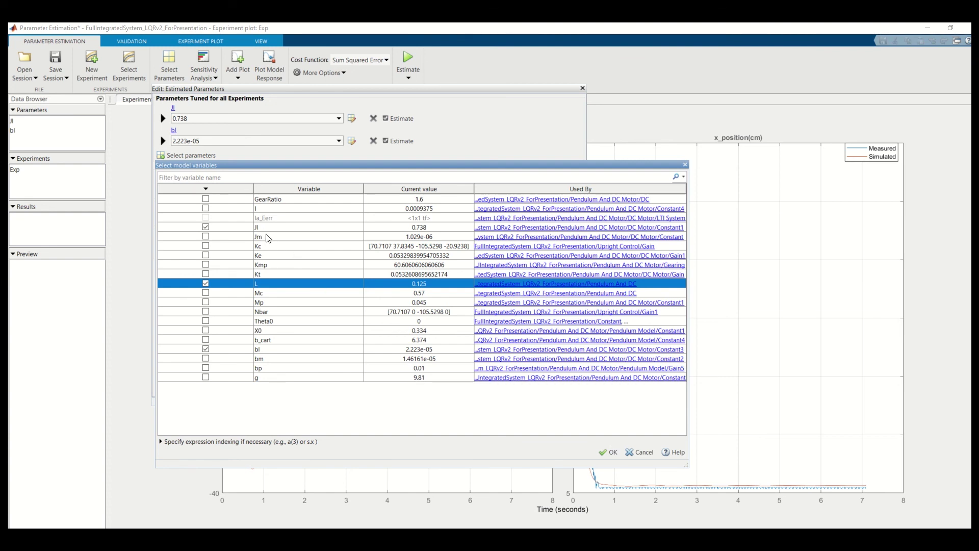
click(609, 452)
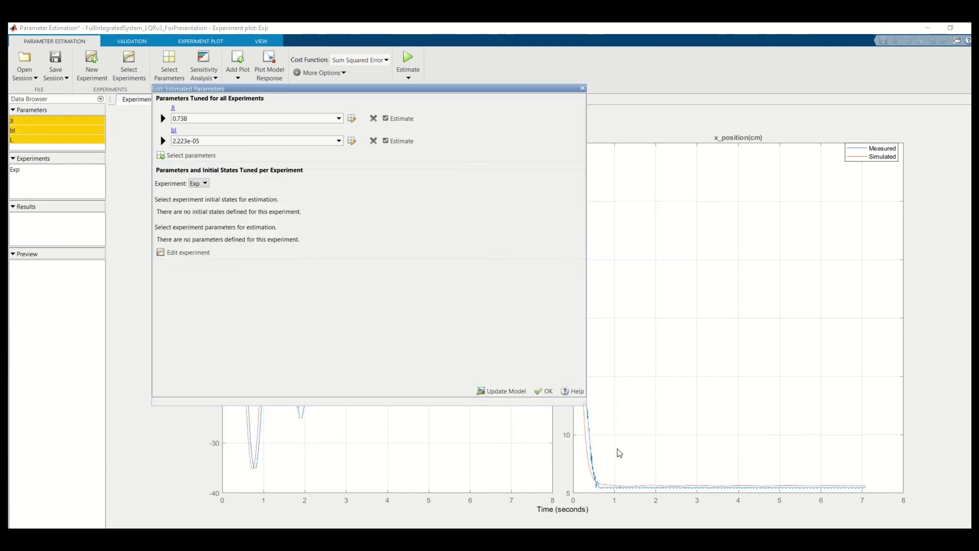
click(546, 390)
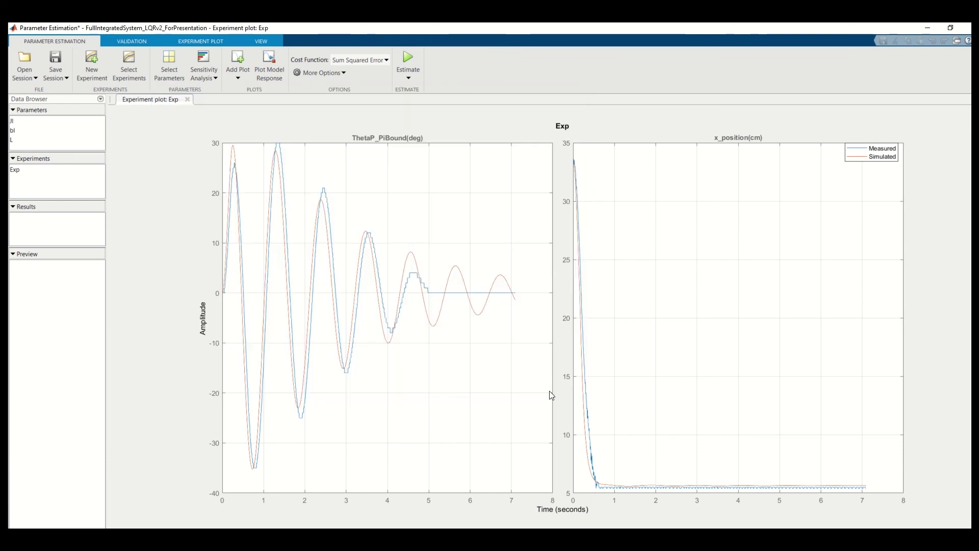